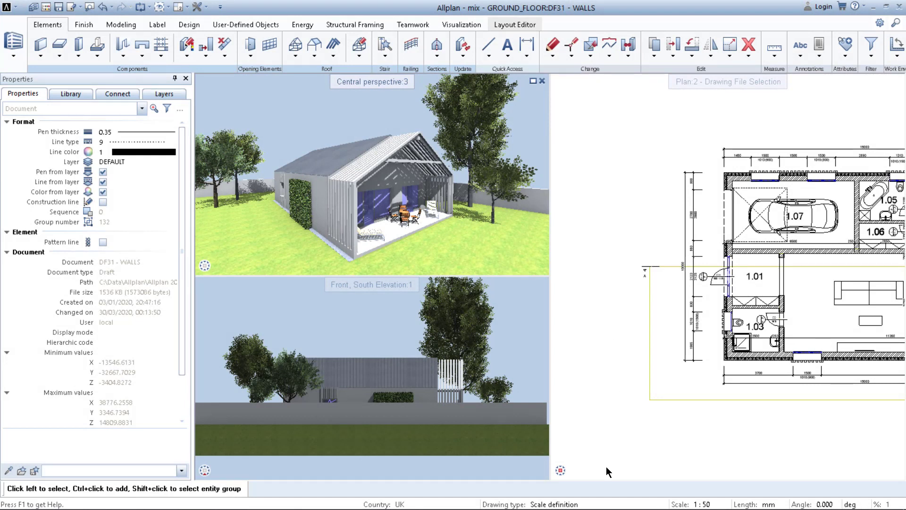
- Zoom to fit the whole ground-floor plan and start the Wall tool with Ctrl+W
mouse_move(605, 468)
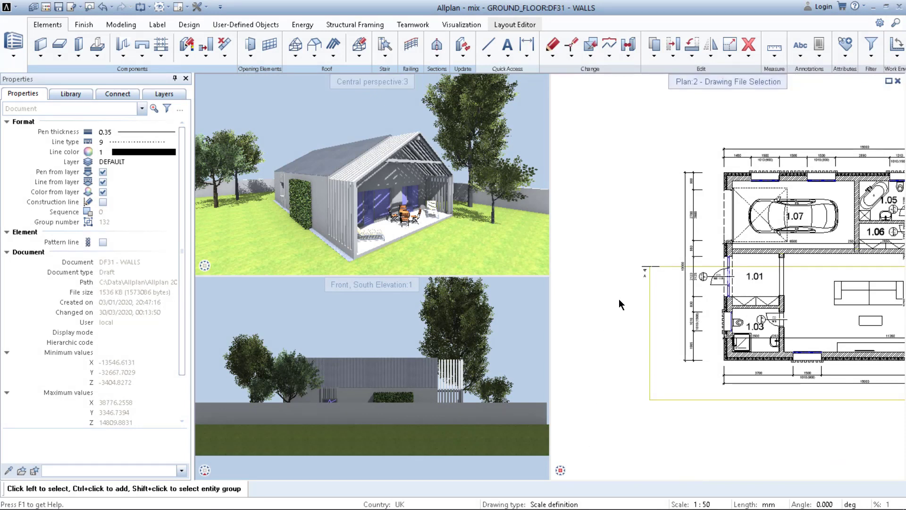
middle_click(619, 300)
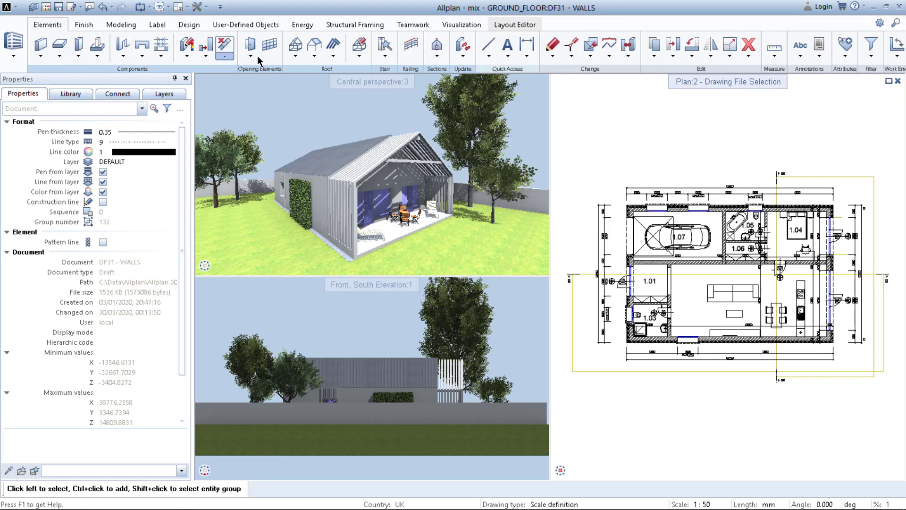
key("ctrl+w")
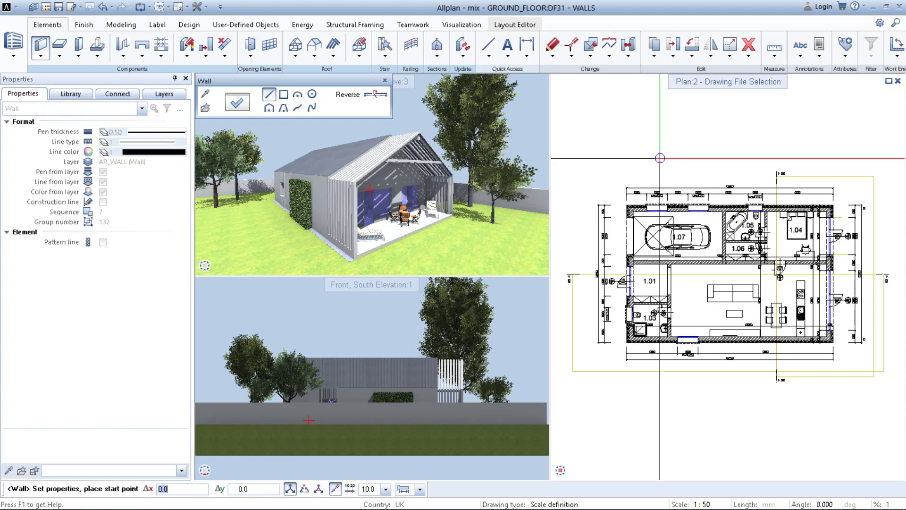
- Draw a stepped run of five connected wall segments above the floor plan, then end the Wall tool
left_click(660, 158)
left_click(730, 158)
left_click(728, 129)
left_click(791, 128)
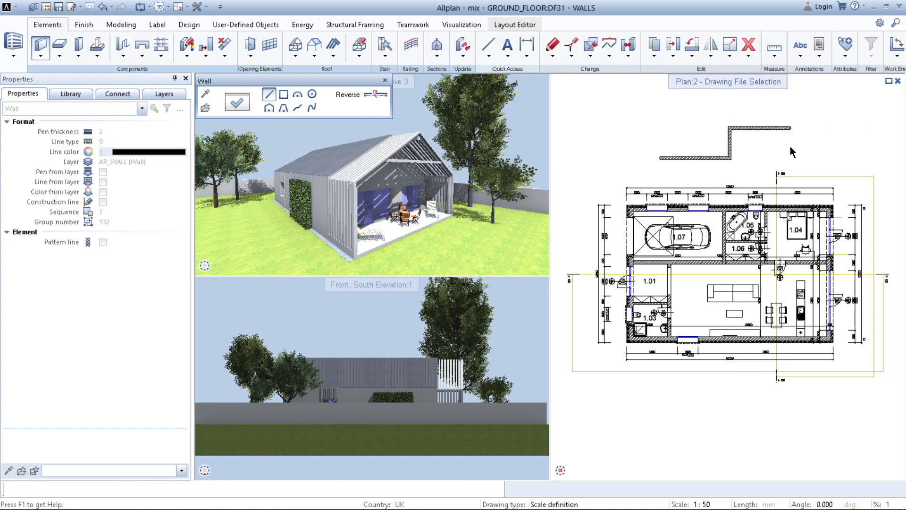
left_click(791, 146)
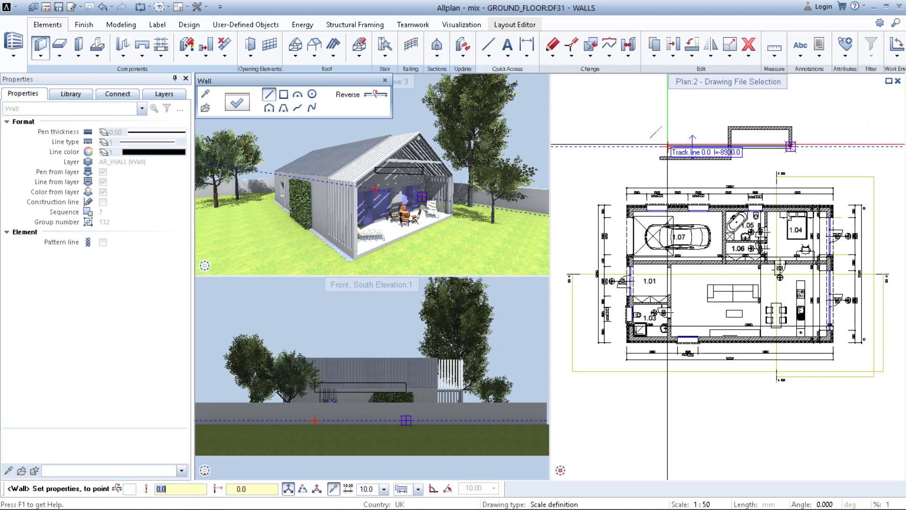
left_click(757, 147)
key("Escape")
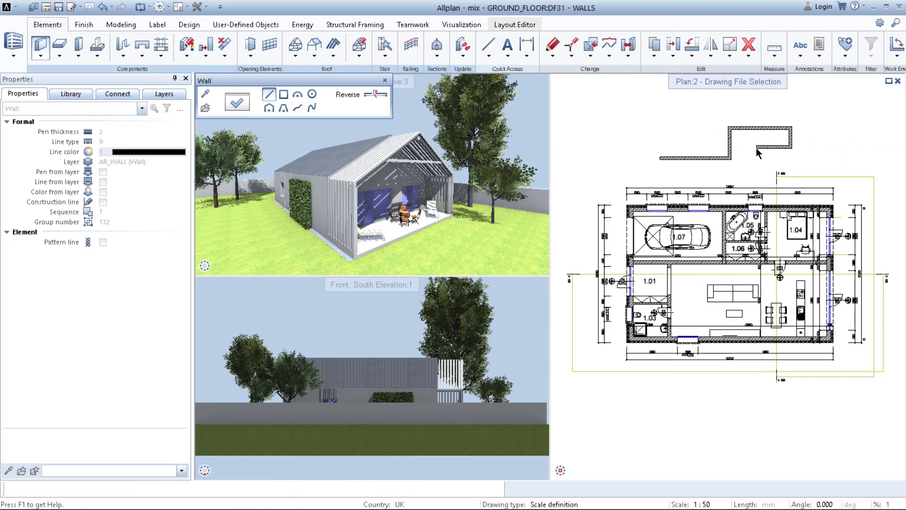
scroll(756, 149, "up", 3)
middle_click_drag(756, 148, 784, 184)
scroll(782, 181, "down", 2)
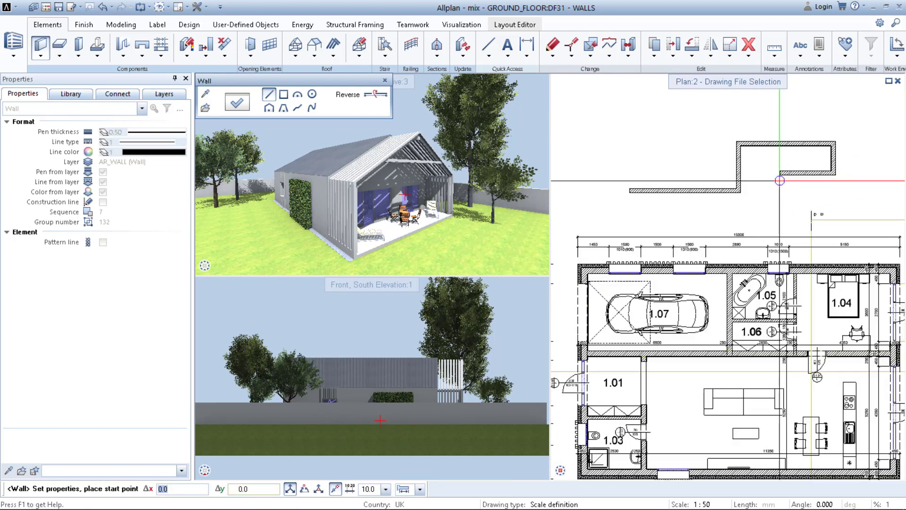
key("Escape")
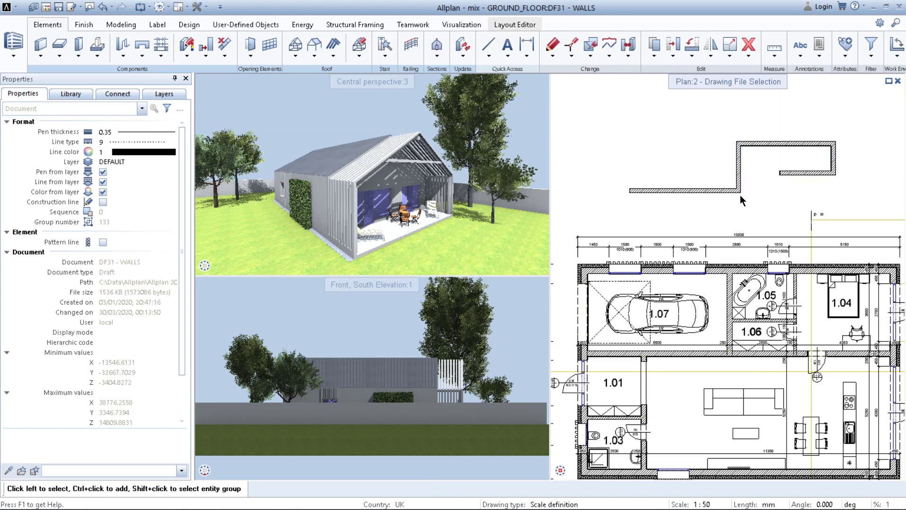
left_click(123, 25)
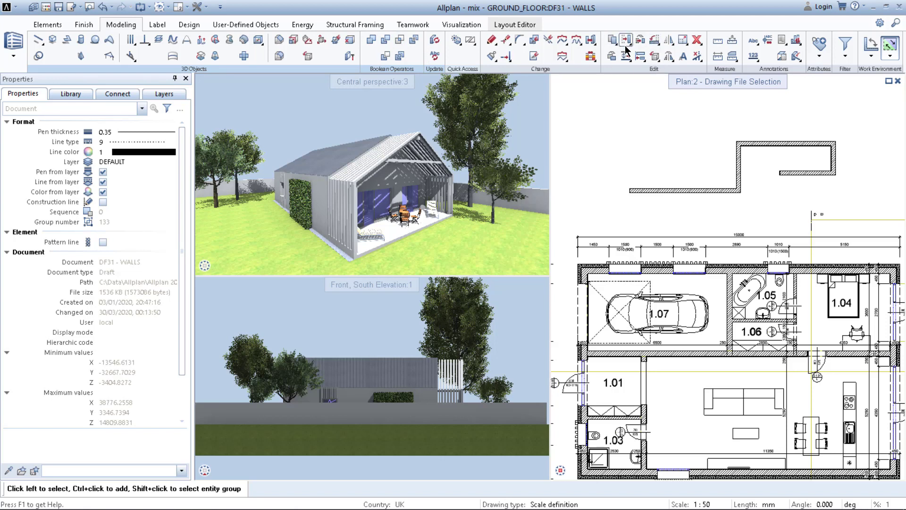
left_click(83, 24)
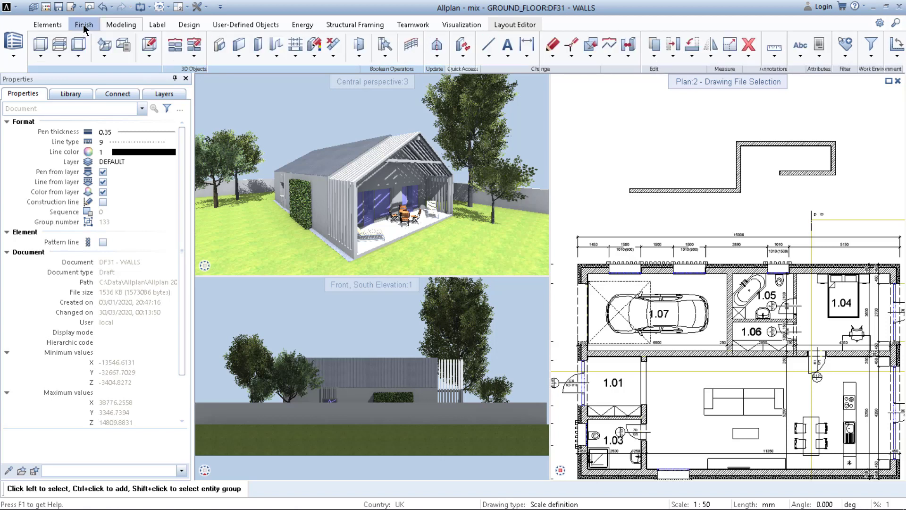
left_click(46, 25)
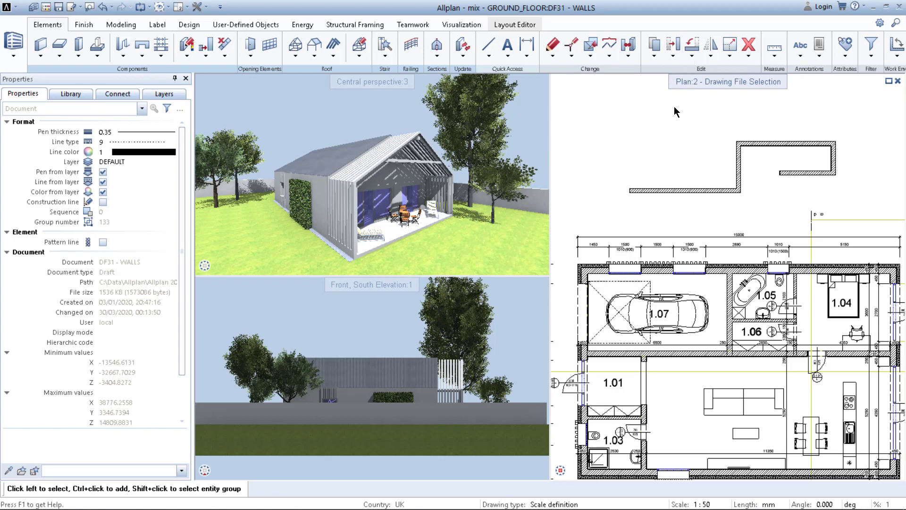
- Open the Keyboard Shortcuts settings and browse the task areas from 2D Objects down to Edit
left_click(207, 7)
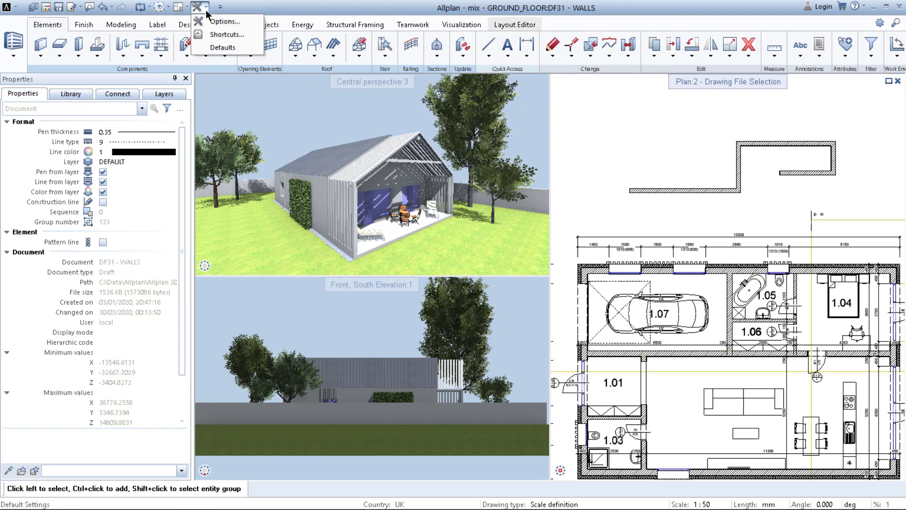
left_click(208, 35)
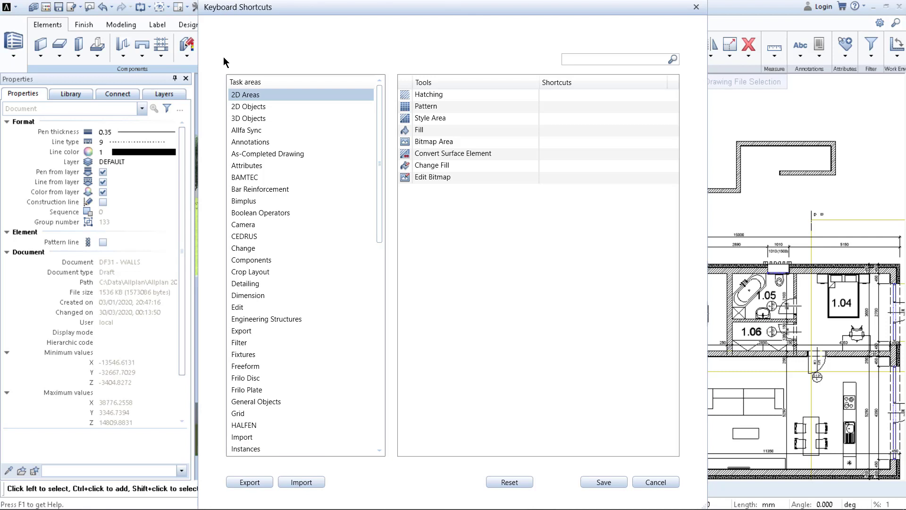
left_click(245, 108)
left_click(249, 120)
left_click(252, 155)
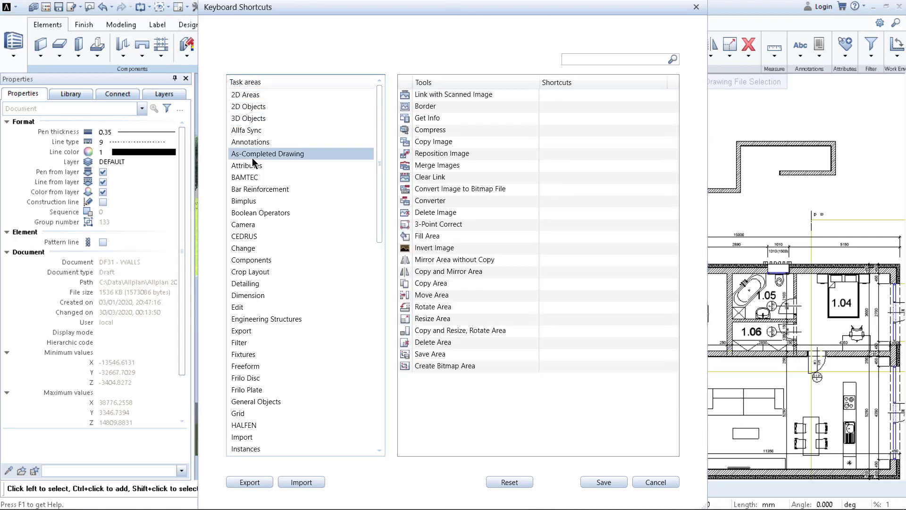
left_click(249, 167)
left_click(248, 178)
left_click(247, 189)
left_click(244, 226)
left_click(245, 272)
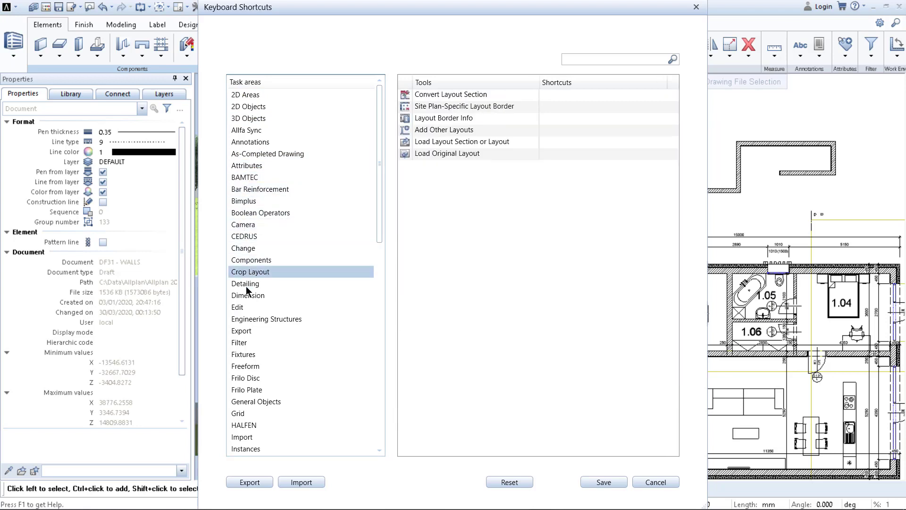
left_click(246, 308)
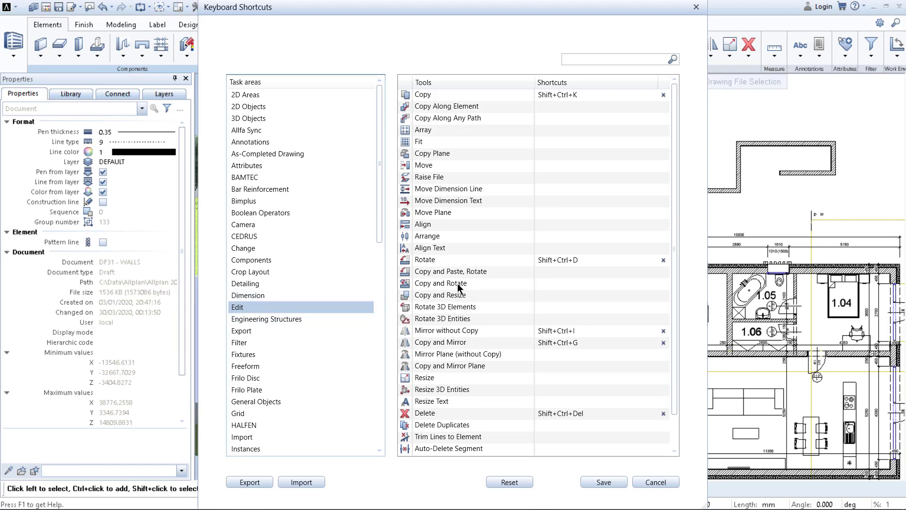
- Assign Shift+Ctrl+M to Move, confirming its takeover from Modify Format Properties
left_click(556, 165)
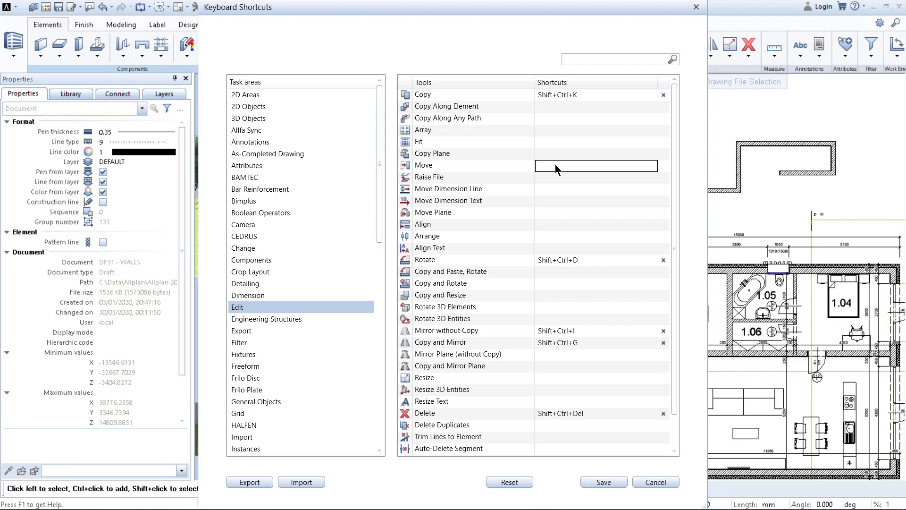
key("ctrl+shift+m")
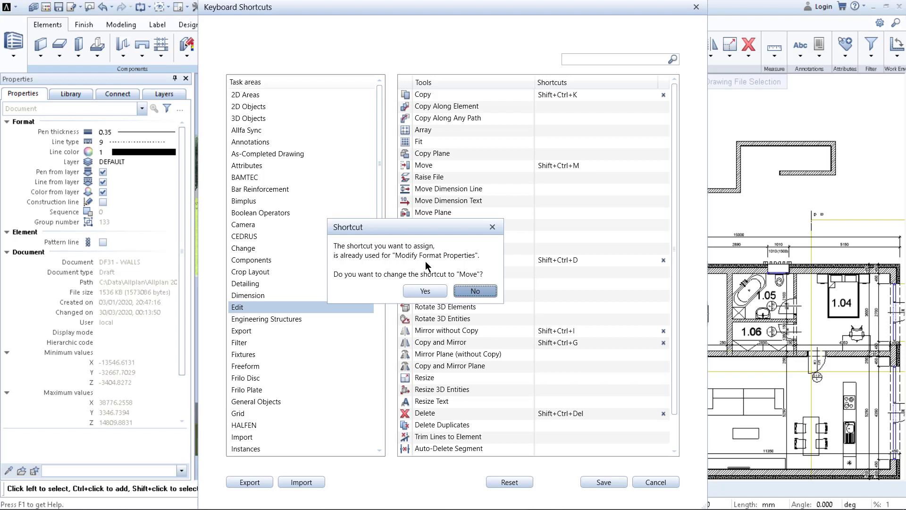
left_click(425, 291)
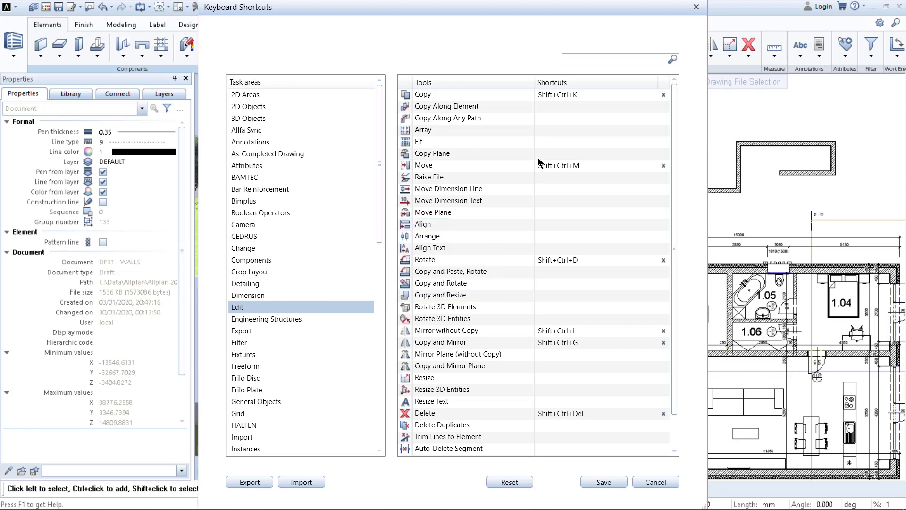
left_click(580, 57)
- Search 'modify for' and assign Ctrl+M to Modify Format Properties, confirming the reassignment
type("modiz")
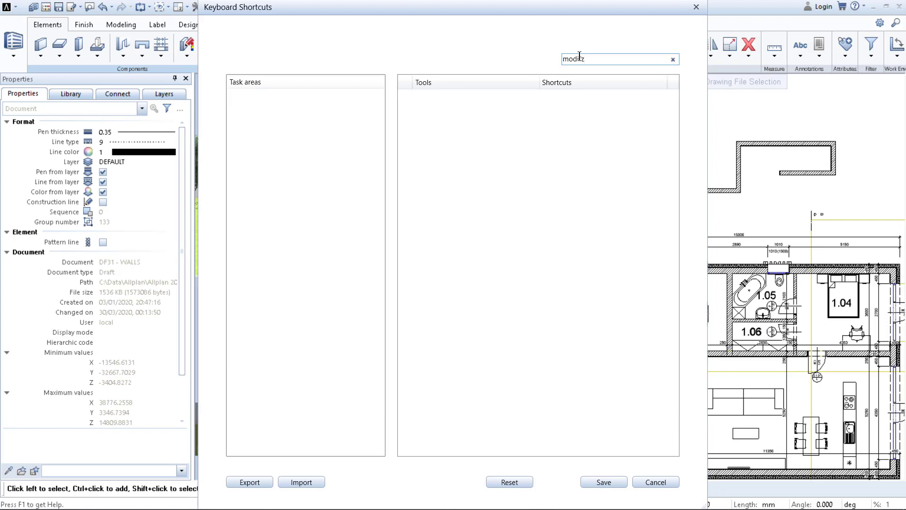
key("BackSpace")
type("fy")
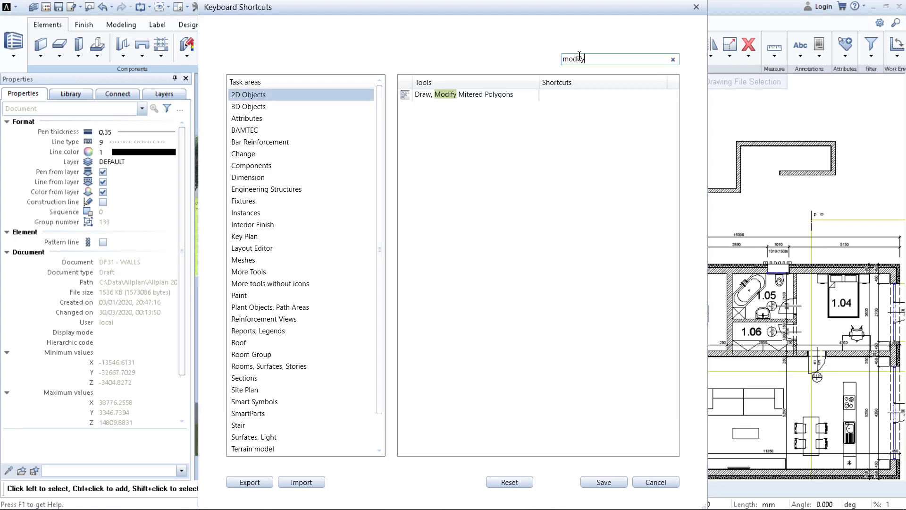
type(" for")
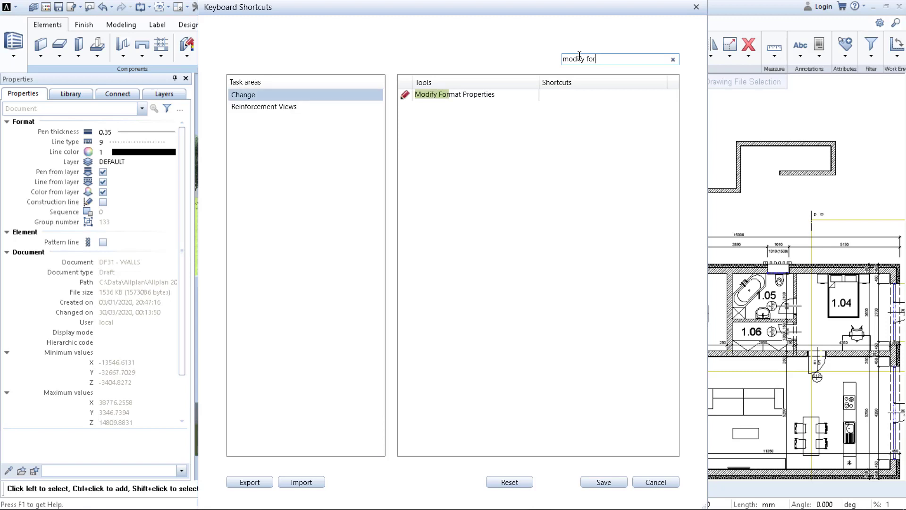
left_click(564, 94)
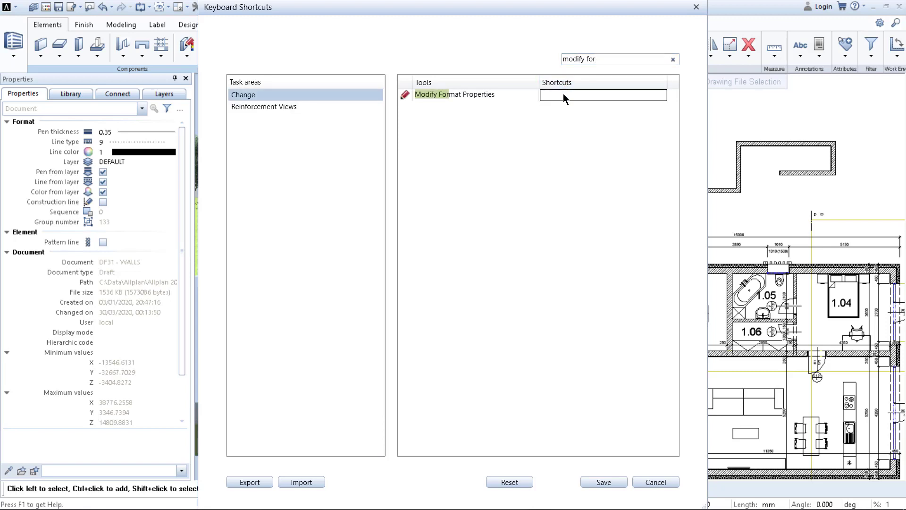
key("ctrl+m")
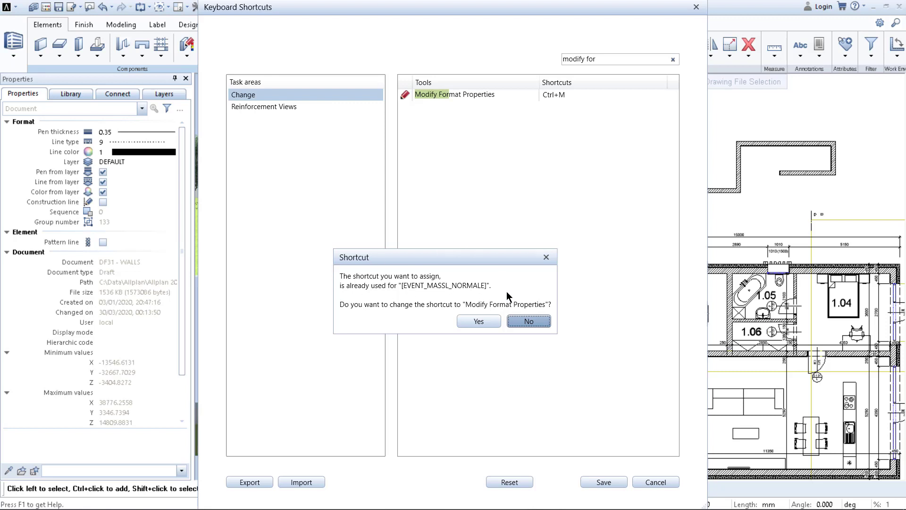
left_click(479, 323)
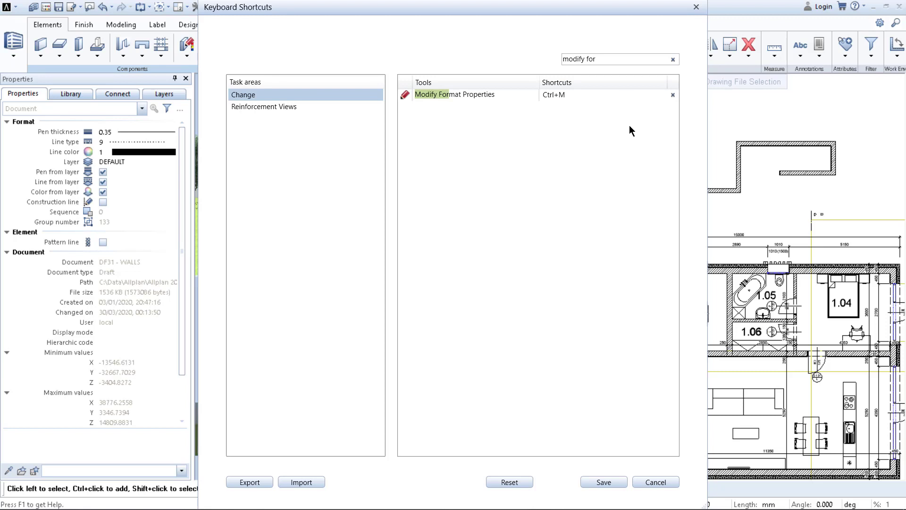
- Save the shortcut changes and move the newly drawn walls higher up in the plan
left_click(594, 483)
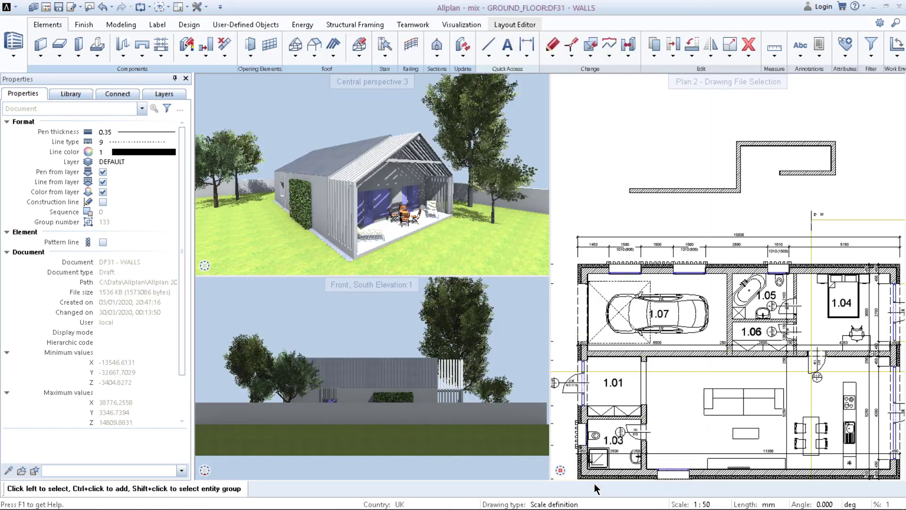
left_click_drag(587, 103, 848, 200)
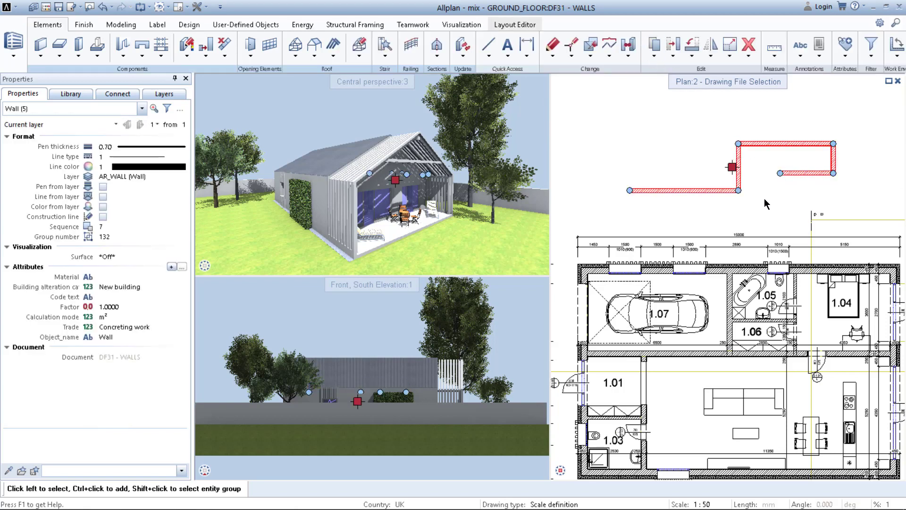
left_click(673, 45)
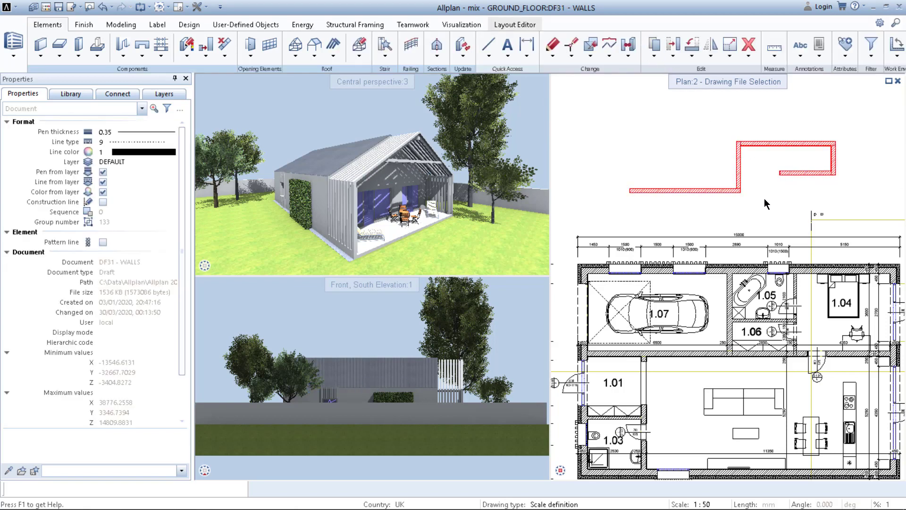
left_click(768, 195)
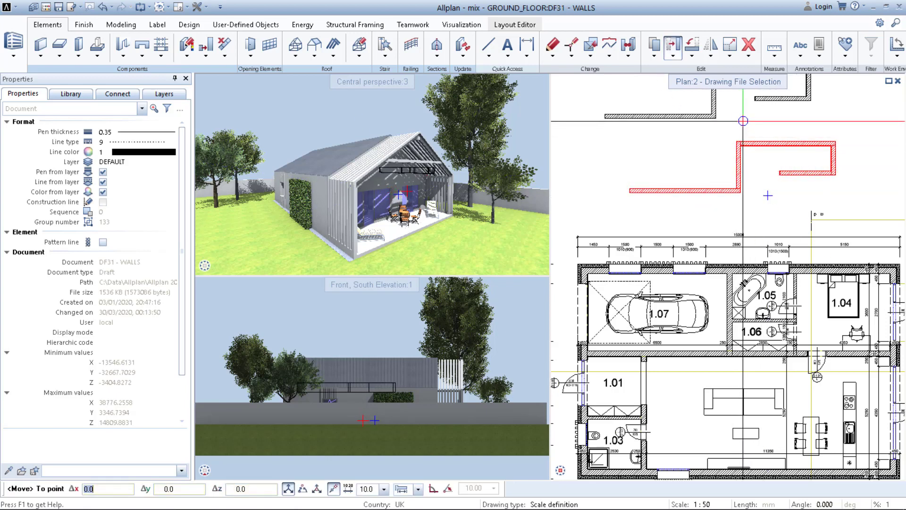
left_click(743, 120)
- Deselect the moved walls and bring up the settings menu with Options, Shortcuts and Defaults
middle_click_drag(746, 120, 754, 192)
left_click(754, 191)
scroll(839, 249, "up", 1)
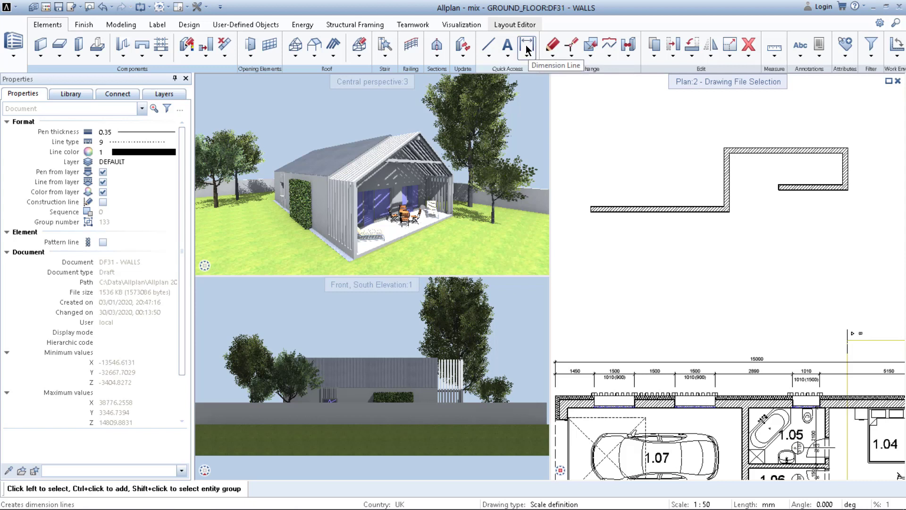
left_click(206, 7)
- In the Dimension task area, give Dimension Line Ctrl+D over Navigation Mode, save, and launch it
left_click(217, 35)
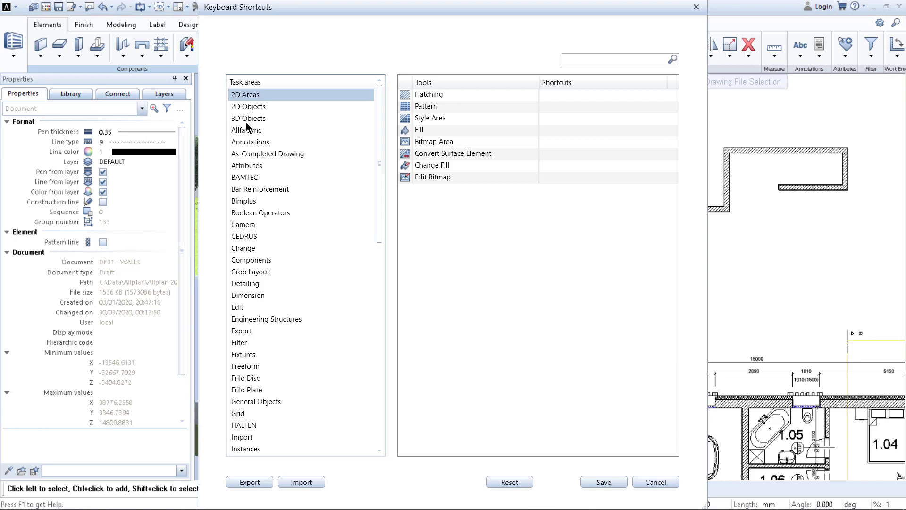
left_click(260, 294)
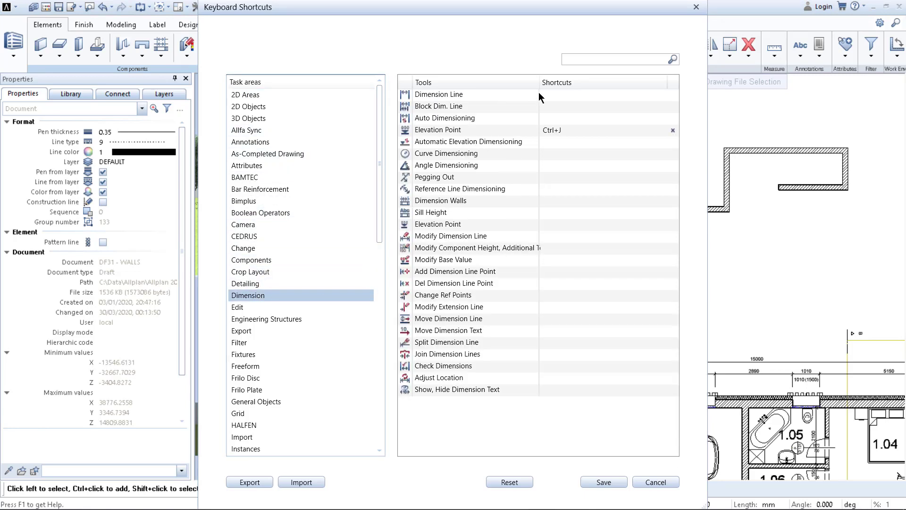
left_click(565, 97)
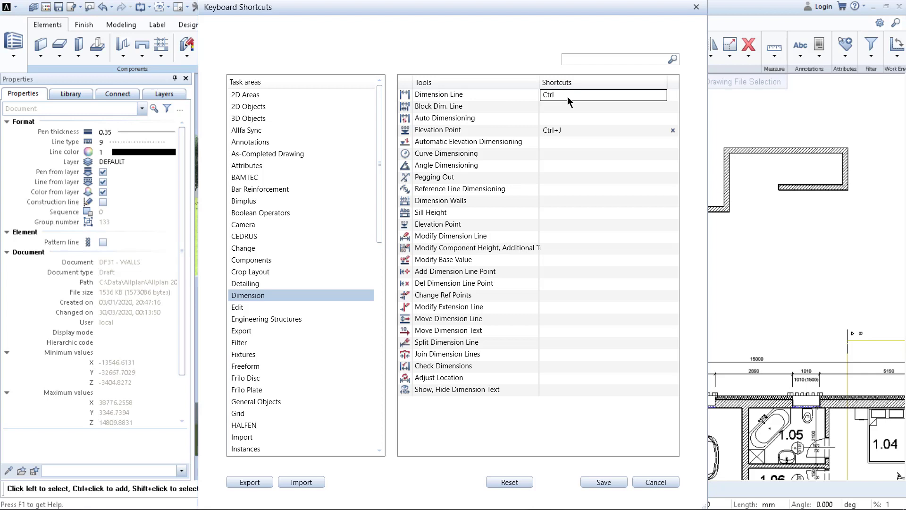
key("ctrl+d")
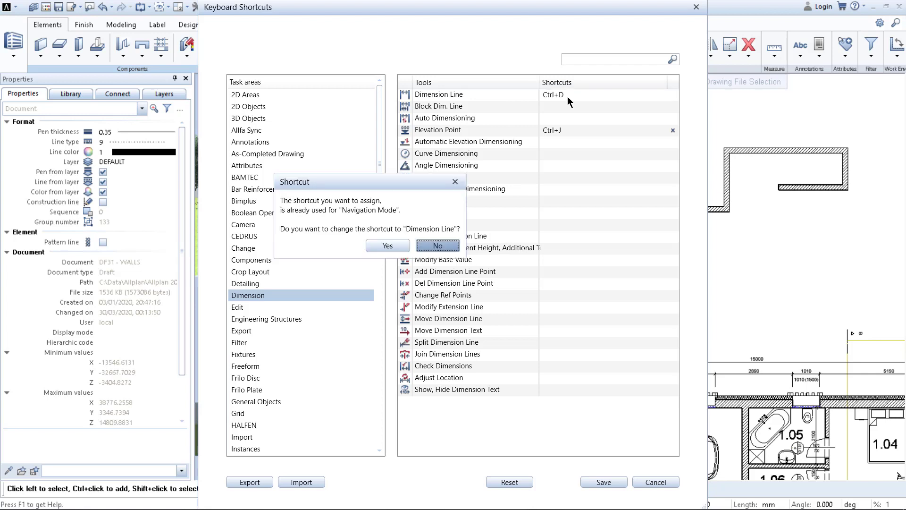
left_click(388, 246)
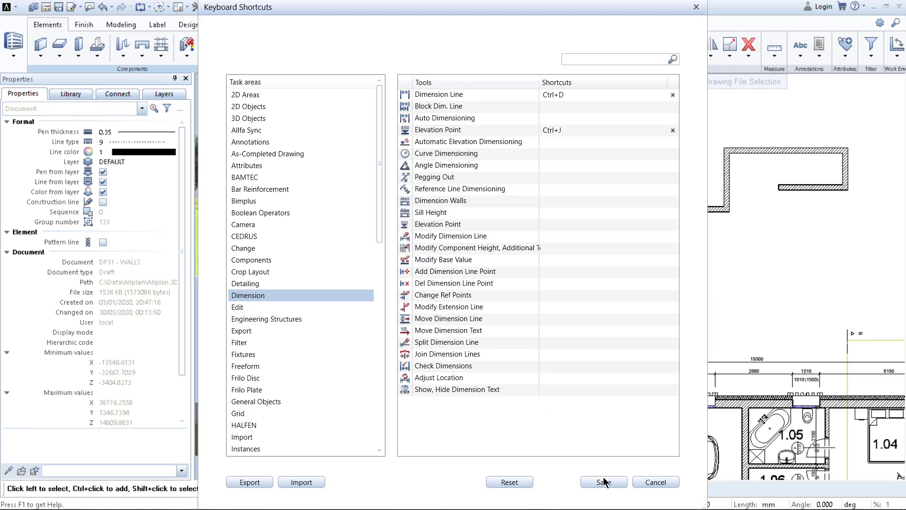
left_click(604, 481)
key("ctrl+d")
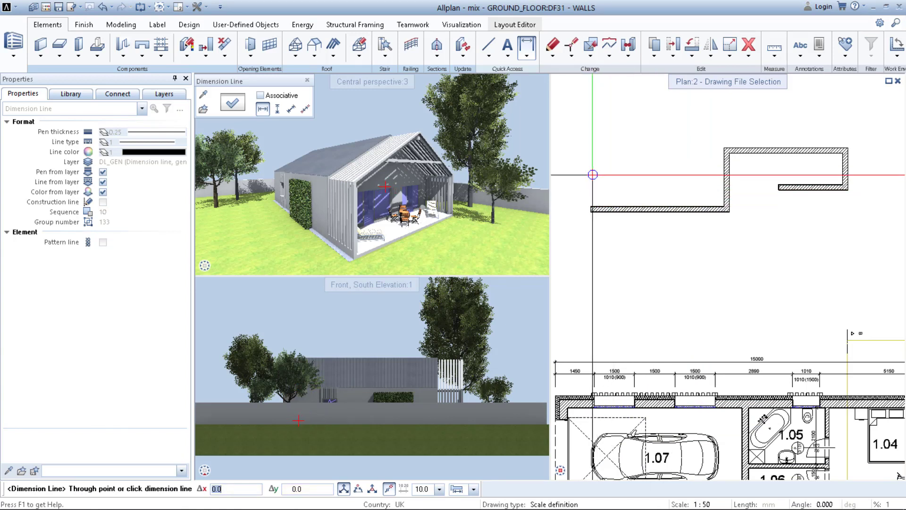
- Dimension the top of the stepped walls with a chain reading 4915, 200, 1830, 2390, 200
left_click(581, 190)
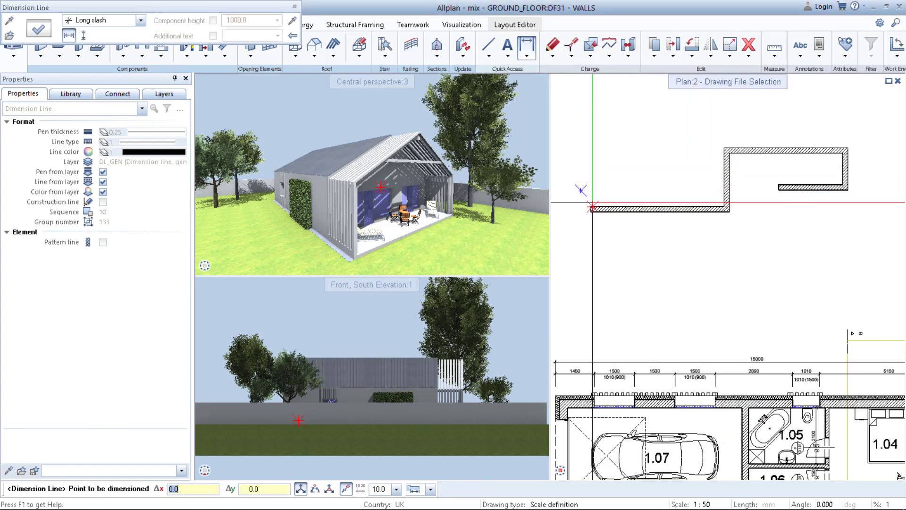
left_click(716, 189)
left_click(730, 199)
left_click(779, 188)
left_click(843, 178)
left_click(849, 180)
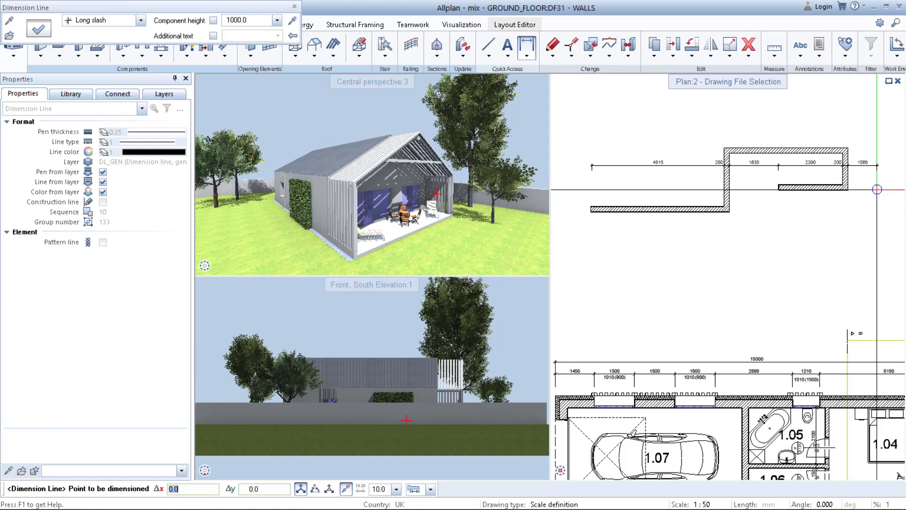
key("Escape")
scroll(740, 166, "up", 1)
key("Escape")
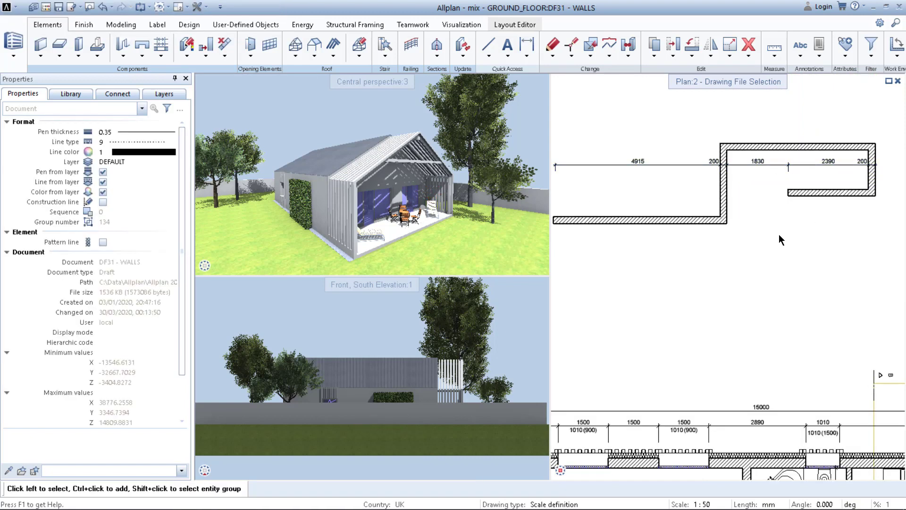
middle_click_drag(763, 241, 780, 239)
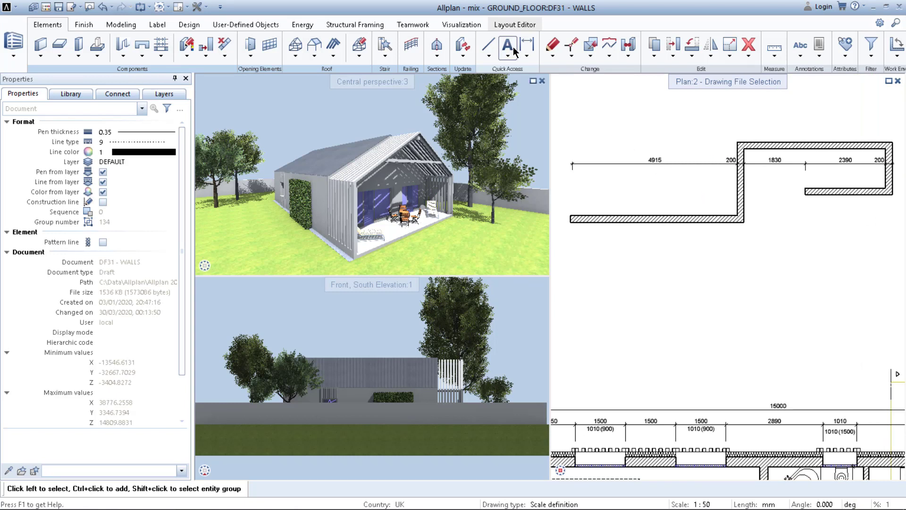
- From the Modeling tab, place a vertical dimension chain through the upper and lower right-hand walls
left_click(139, 25)
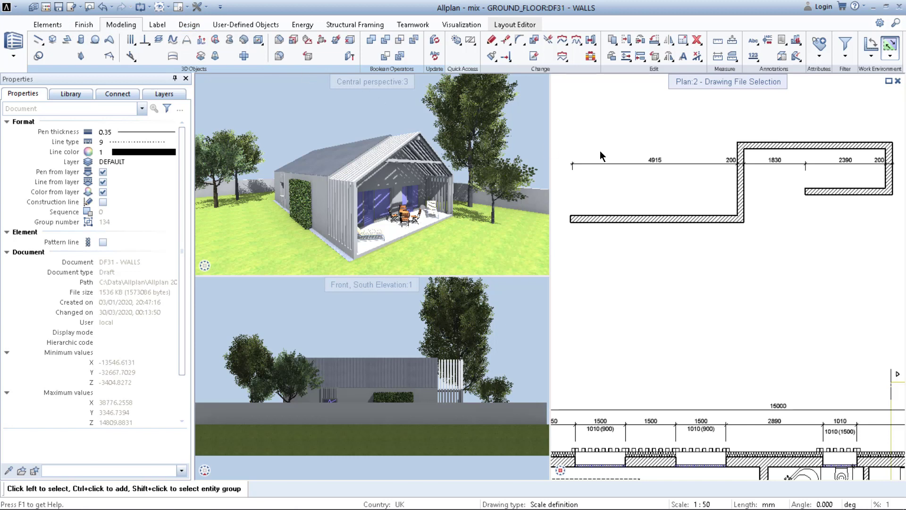
double_click(658, 198)
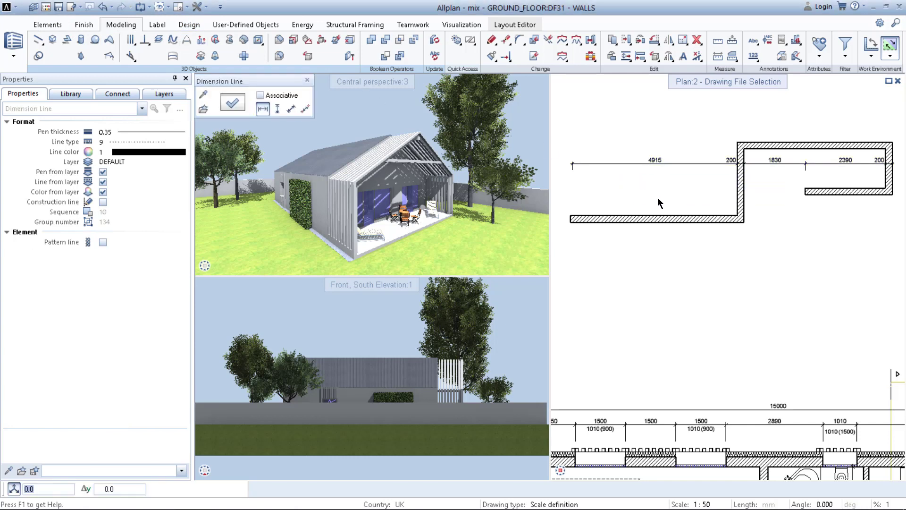
left_click(277, 110)
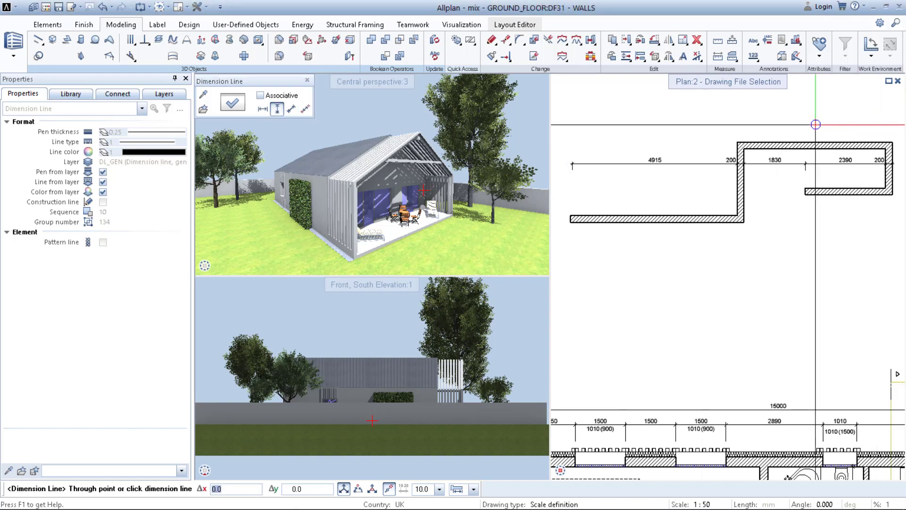
left_click(808, 128)
left_click(809, 128)
left_click(809, 136)
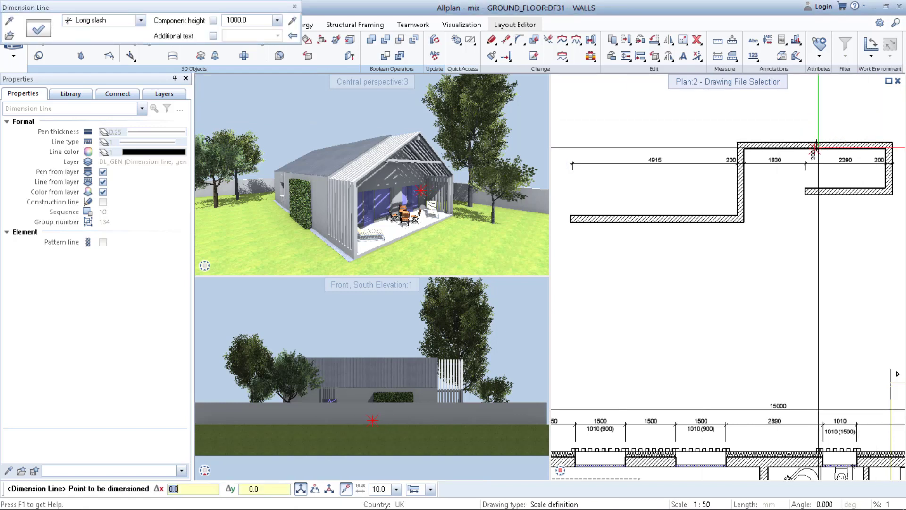
left_click(810, 176)
left_click(815, 193)
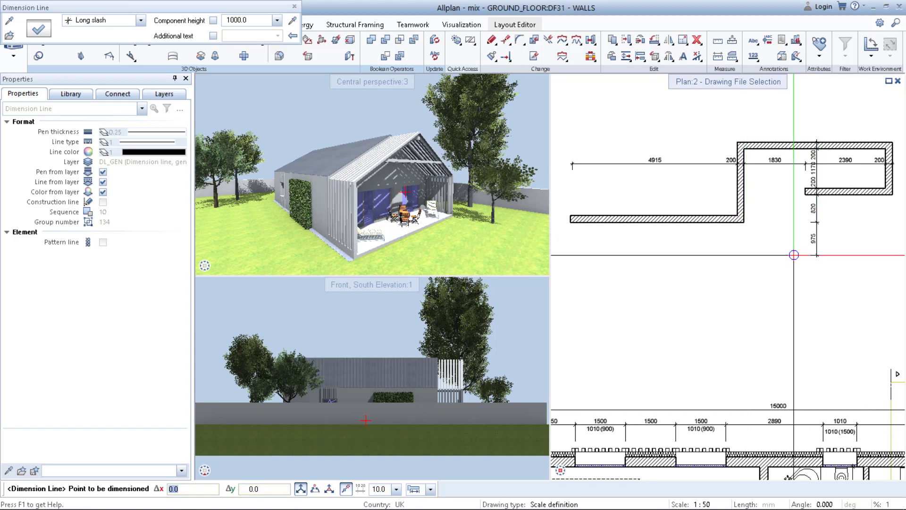
key("Escape")
scroll(794, 255, "down", 1)
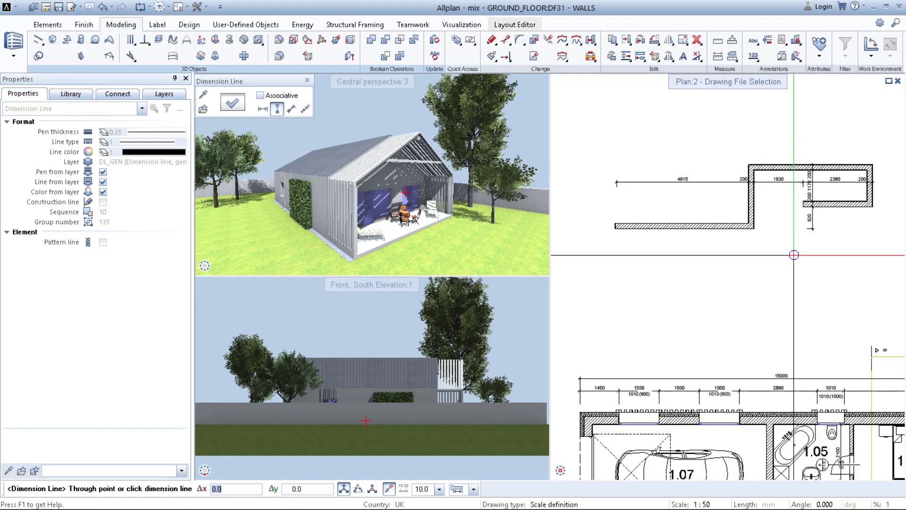
key("Escape")
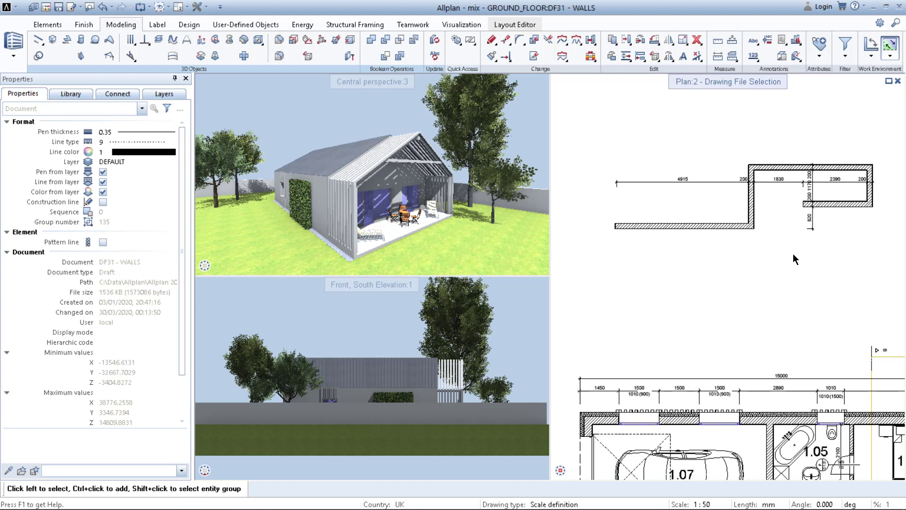
- Export the shortcuts to the Desktop as shortcut_tutorial.shc, then open the shortcut import dialog
left_click(206, 7)
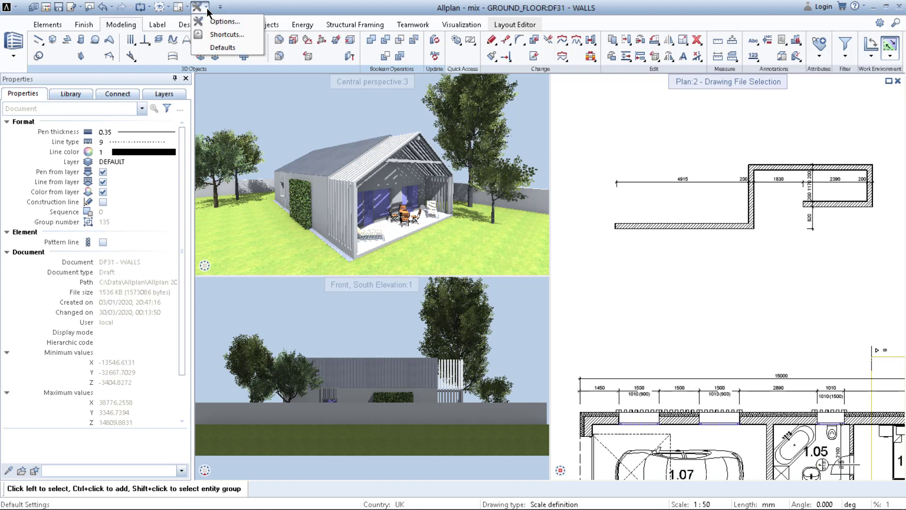
left_click(219, 39)
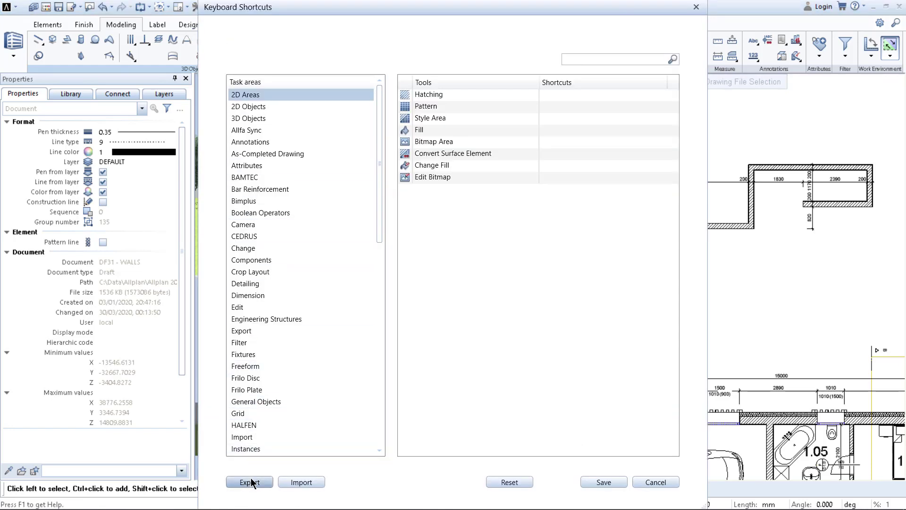
left_click(252, 482)
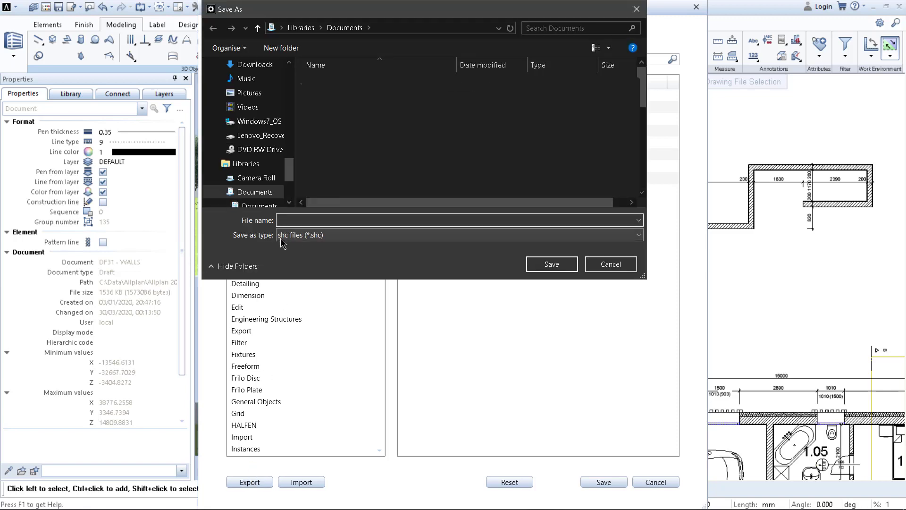
left_click(323, 219)
type("shortcut_tutorial")
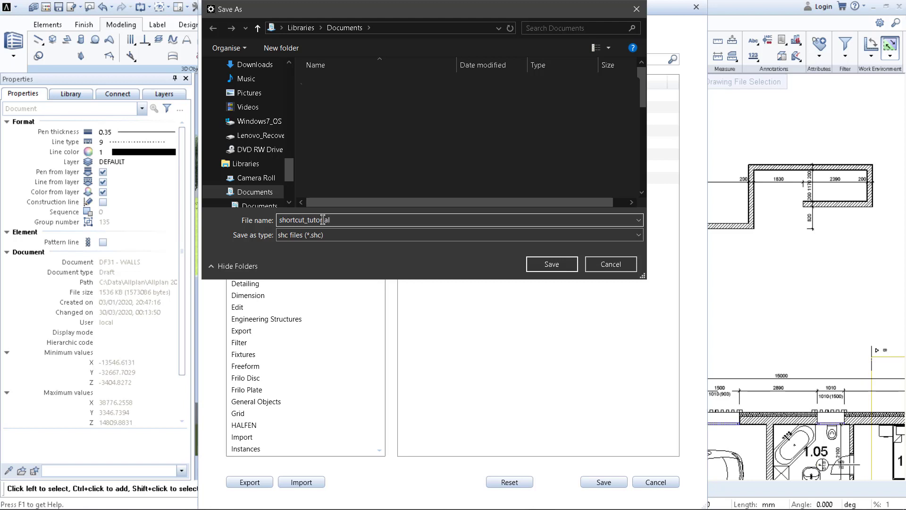
scroll(255, 76, "up", 2)
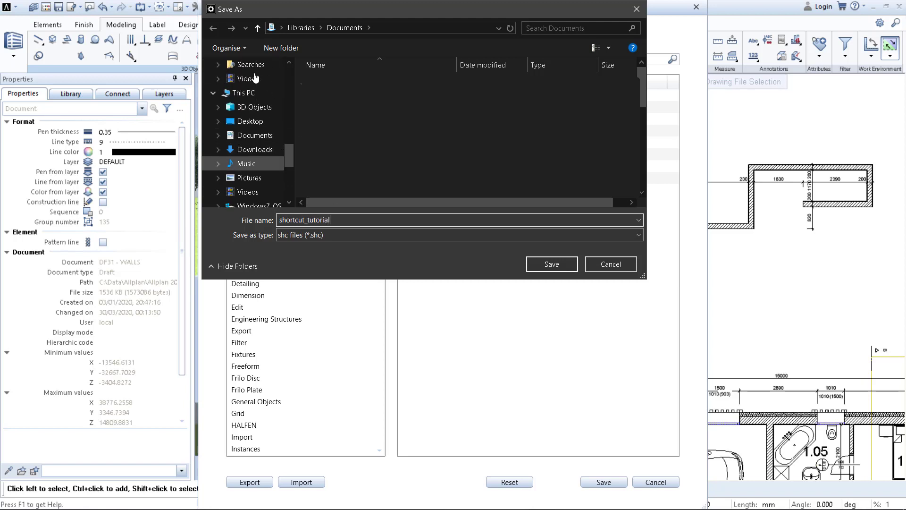
left_click(251, 121)
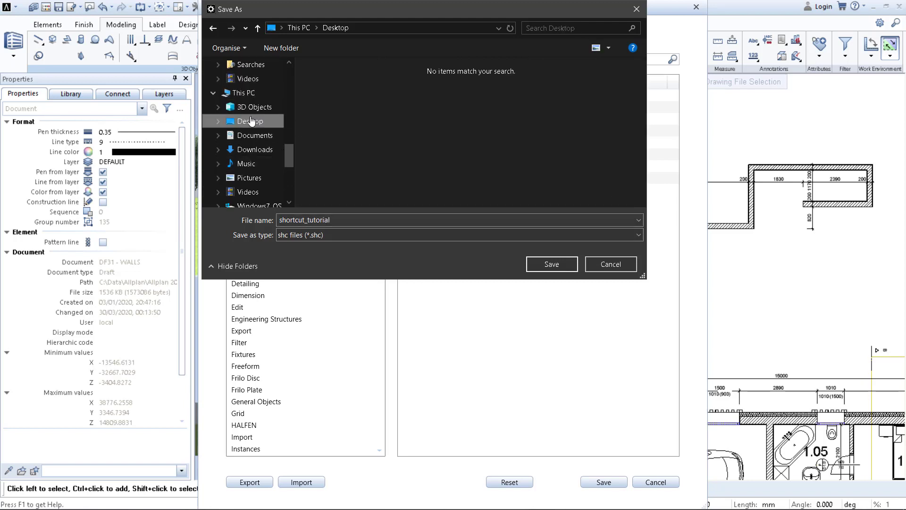
left_click(552, 265)
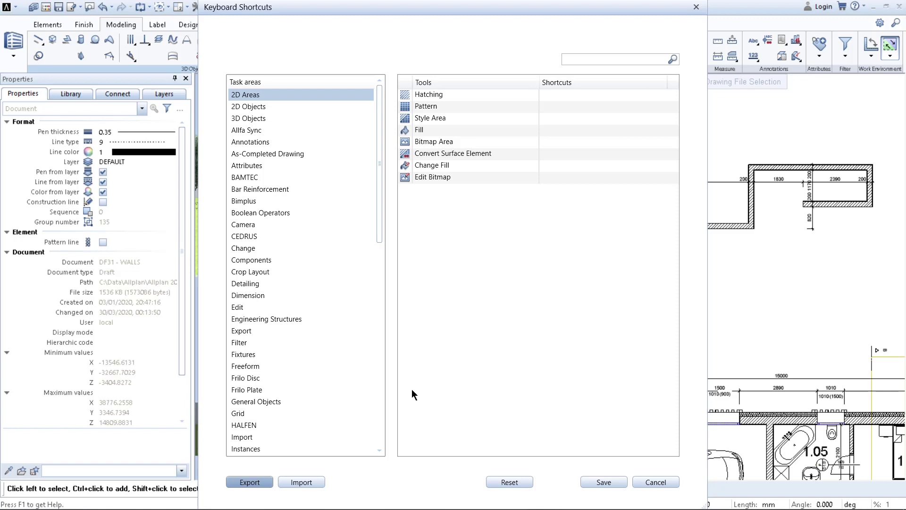
left_click(303, 482)
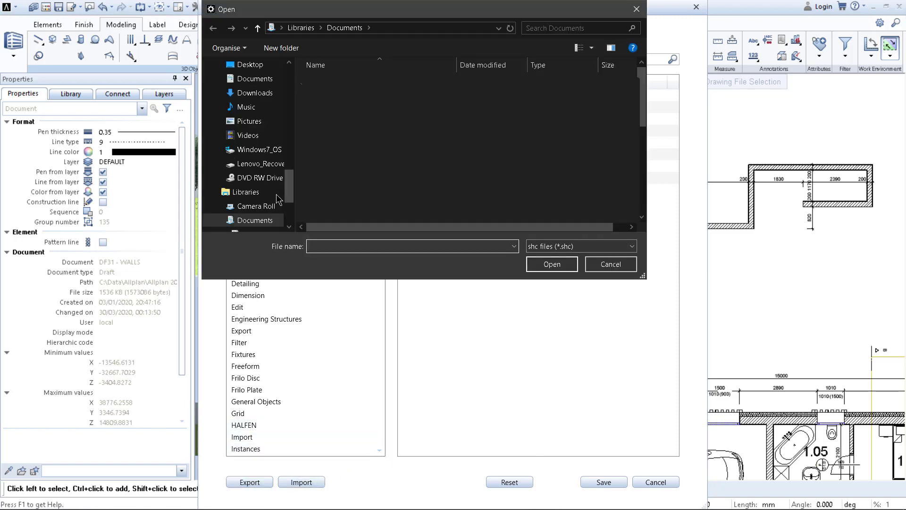
- Load shortcut_tutorial from the Desktop into Keyboard Shortcuts, then save and close the dialog
left_click(246, 65)
left_click(335, 92)
left_click(547, 265)
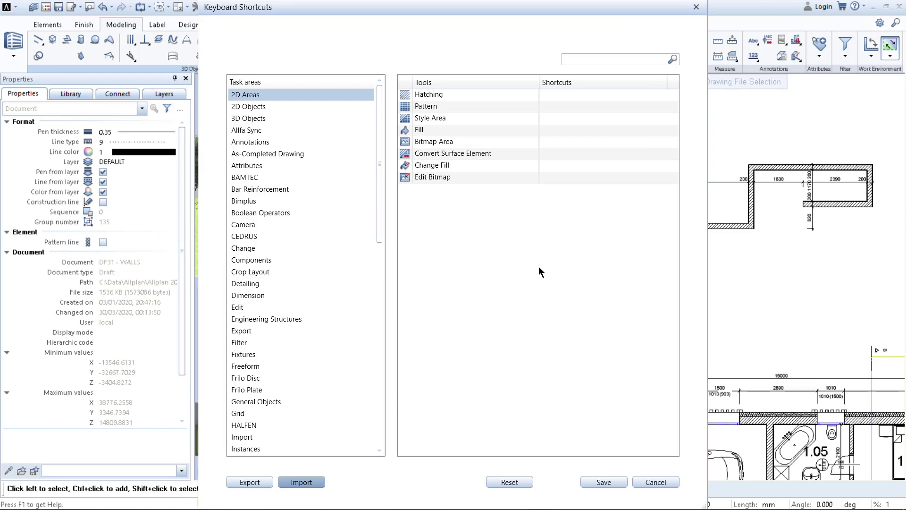
left_click(614, 483)
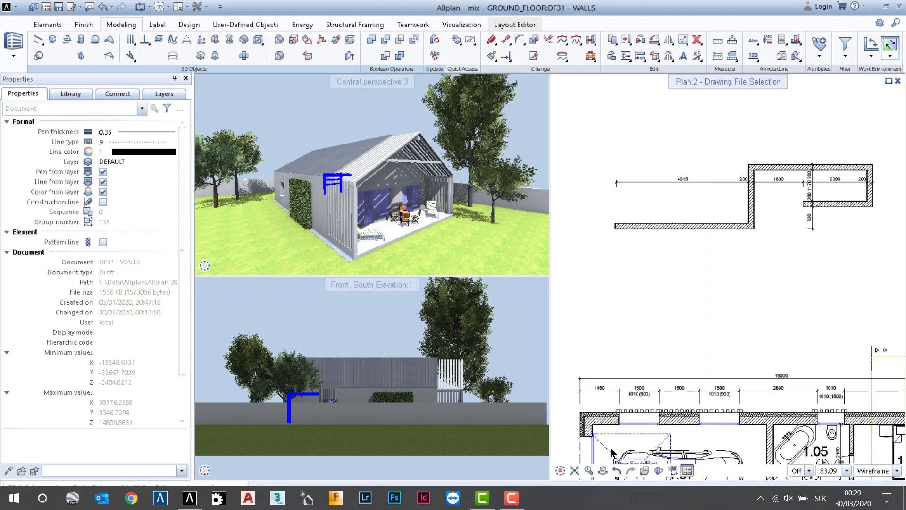